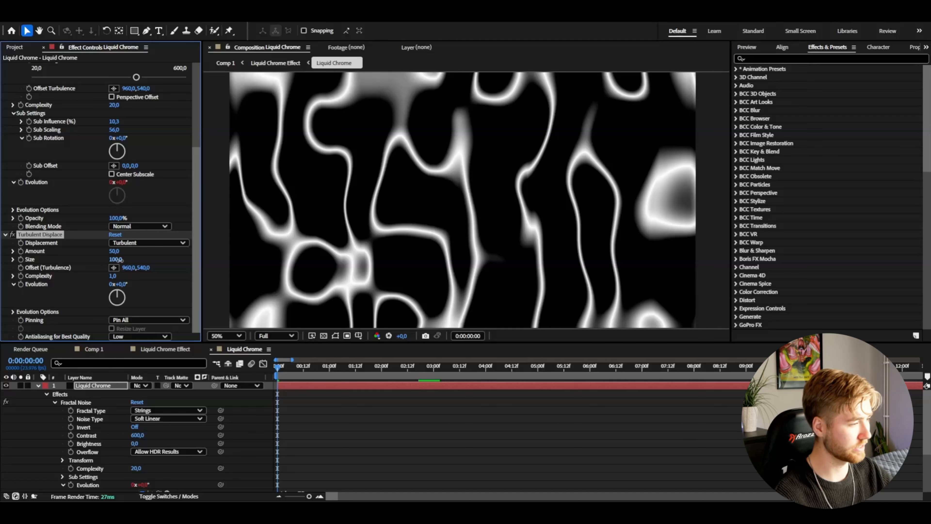
# Set the Turbulent Displace Size to 200.
pyautogui.click(115, 259)
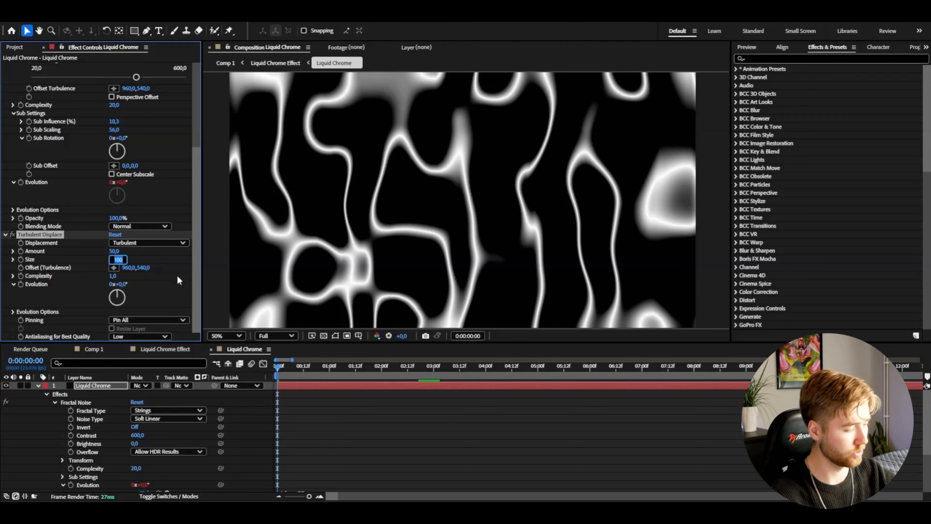
pyautogui.write('200')
pyautogui.press('Return')
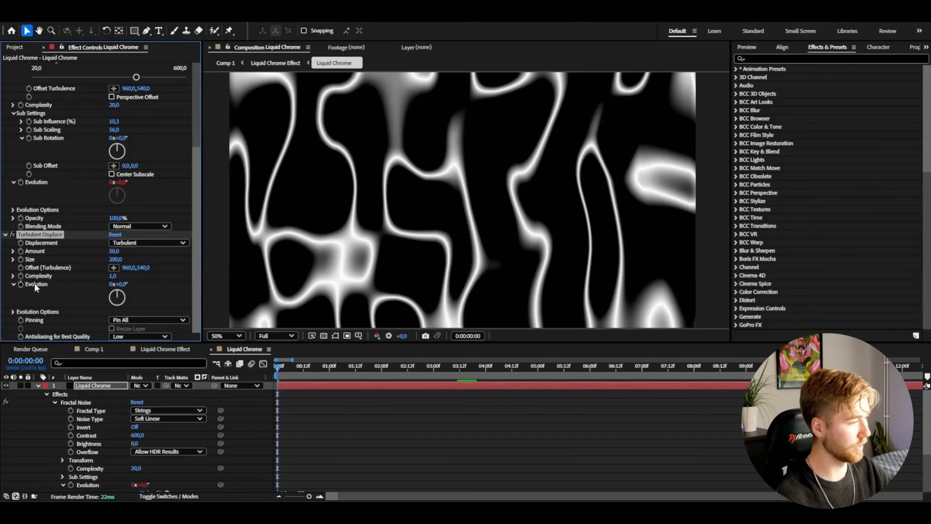
# Add the expression time*75 to the Turbulent Displace Evolution and preview the animation.
pyautogui.keyDown('alt'); pyautogui.click(20, 284); pyautogui.keyUp('alt')
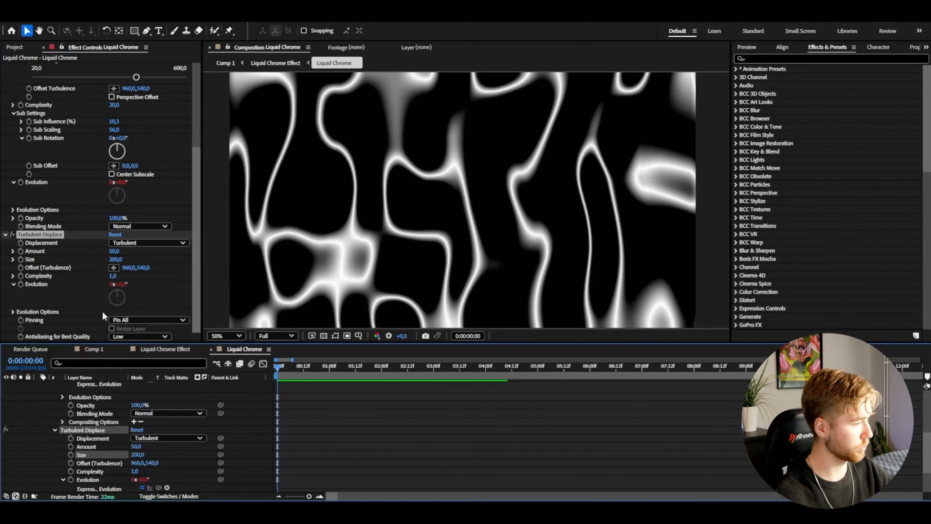
pyautogui.write('time')
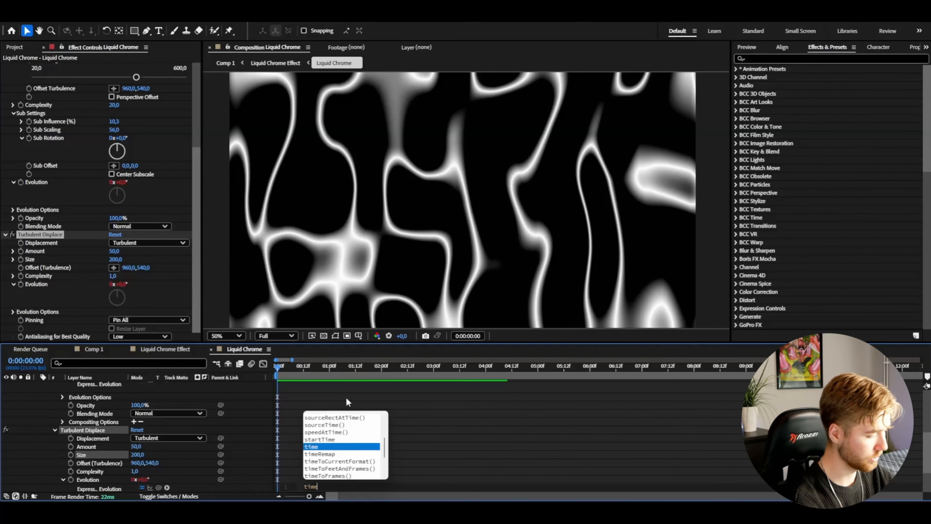
pyautogui.write('*75')
pyautogui.click(340, 393)
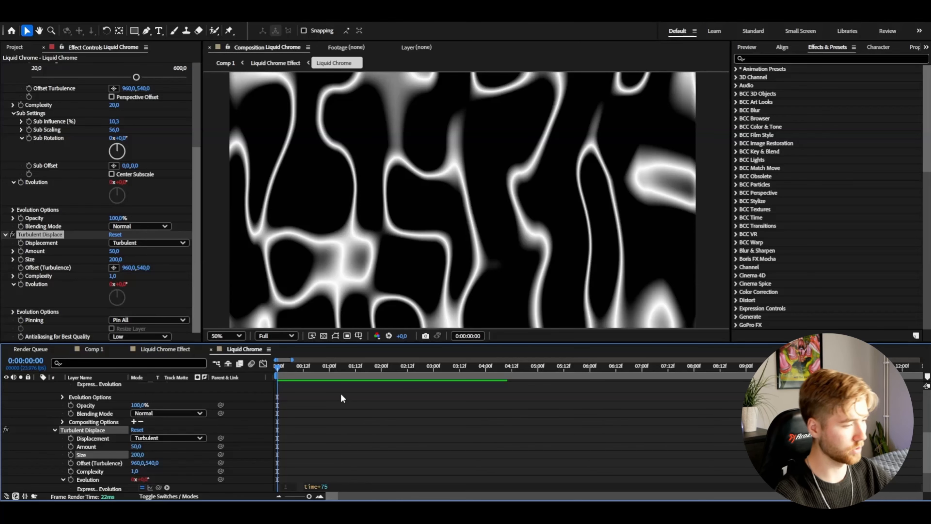
pyautogui.press('space')
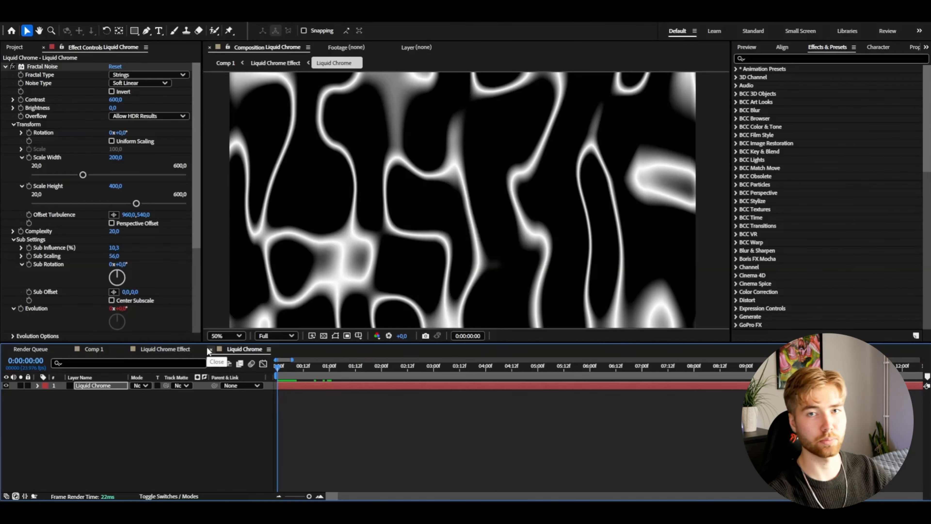
# In the Liquid Chrome Effect composition, apply the Colorama effect to the Liquid Chrome layer.
pyautogui.click(164, 350)
pyautogui.hotkey('ctrl', 'space')
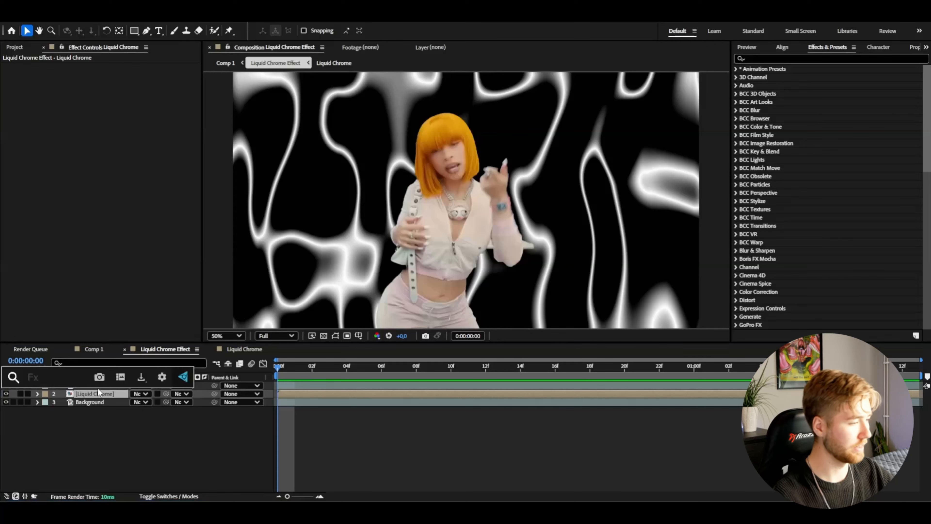
pyautogui.write('colora')
pyautogui.press('Return')
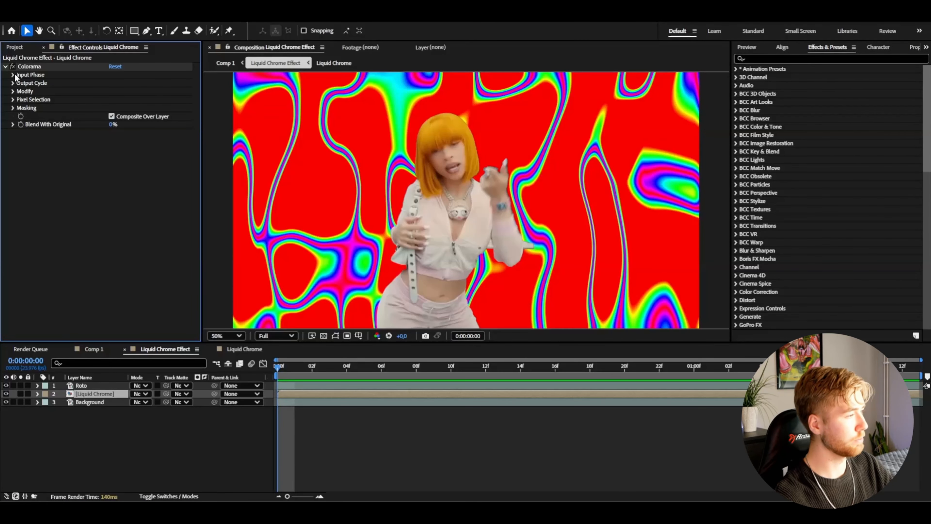
# In Colorama's Output Cycle, change the cyan colour stop to black.
pyautogui.click(13, 75)
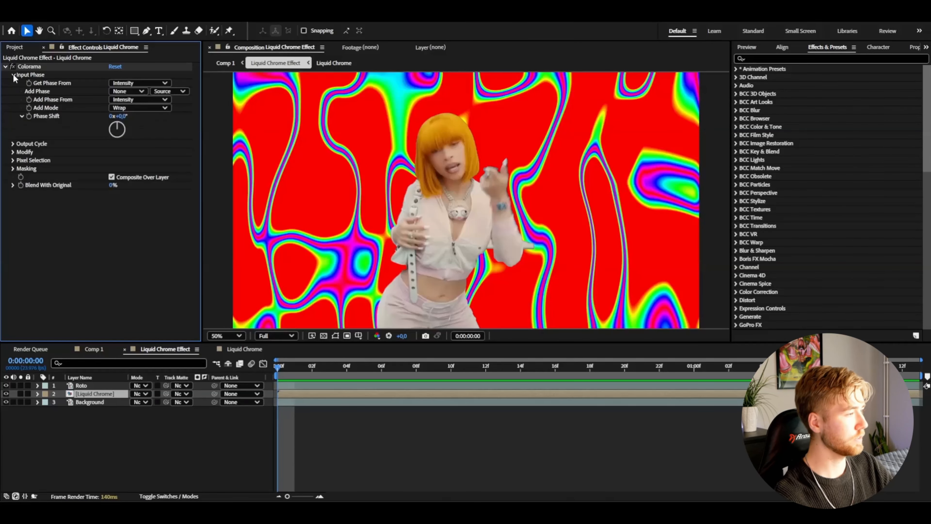
pyautogui.click(13, 144)
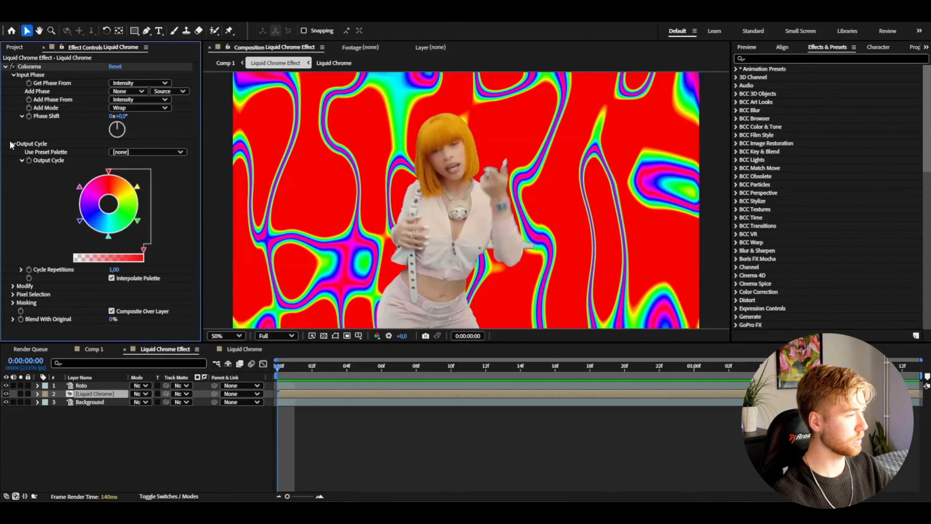
pyautogui.doubleClick(108, 237)
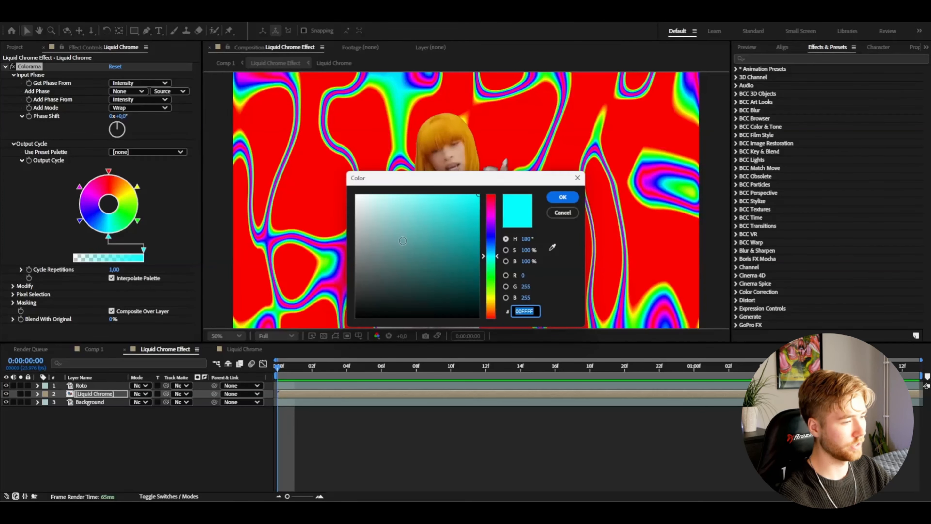
pyautogui.moveTo(414, 275); pyautogui.dragTo(584, 446)
pyautogui.click(562, 197)
# Change the green stop of the Output Cycle to white and the yellow stop to light grey CDCDCD.
pyautogui.doubleClick(137, 220)
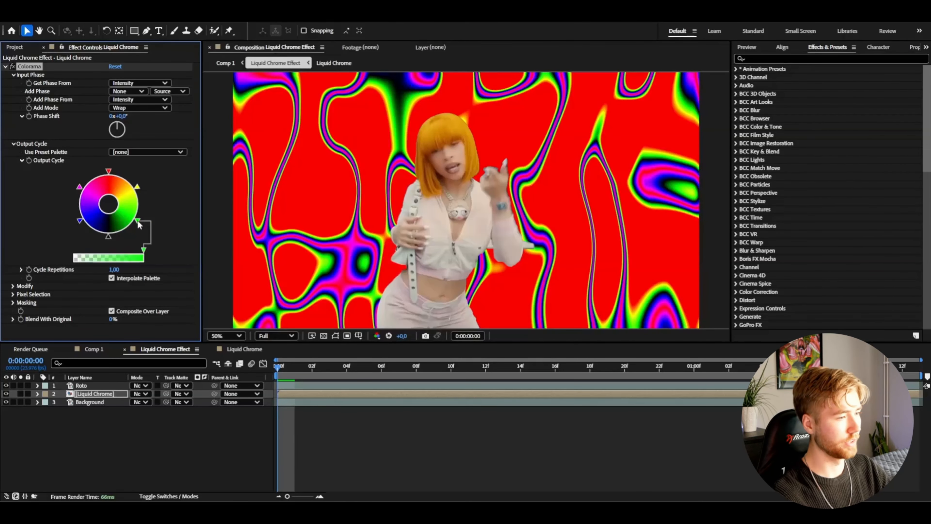
pyautogui.write('FFFF00')
pyautogui.moveTo(371, 246)
pyautogui.mouseDown()
pyautogui.moveTo(330, 231)
pyautogui.moveTo(314, 211)
pyautogui.moveTo(308, 219)
pyautogui.mouseUp()
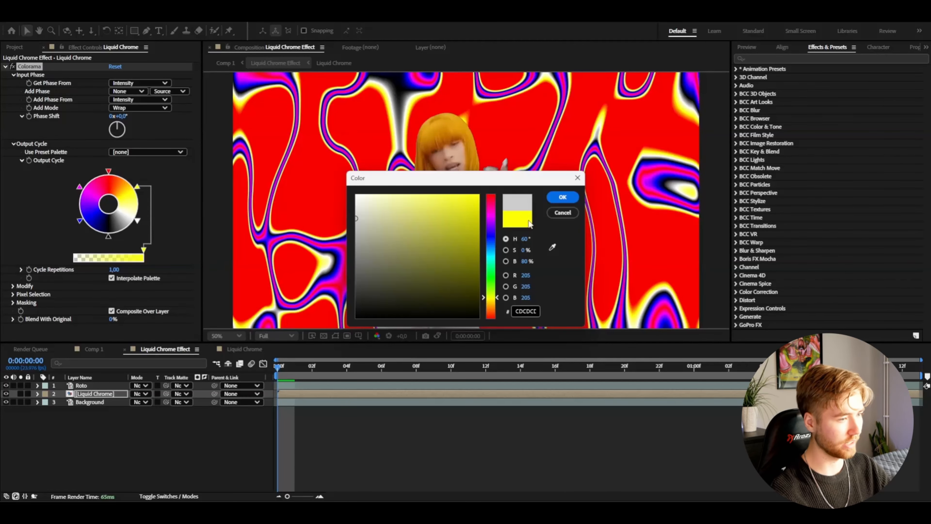
pyautogui.click(565, 197)
# Recolour the red and magenta stops white and the blue stop grey, and set Colorama's Phase Shift to 135°.
pyautogui.doubleClick(108, 172)
pyautogui.moveTo(370, 220); pyautogui.dragTo(61, 131)
pyautogui.click(562, 198)
pyautogui.doubleClick(80, 187)
pyautogui.write('0000FF')
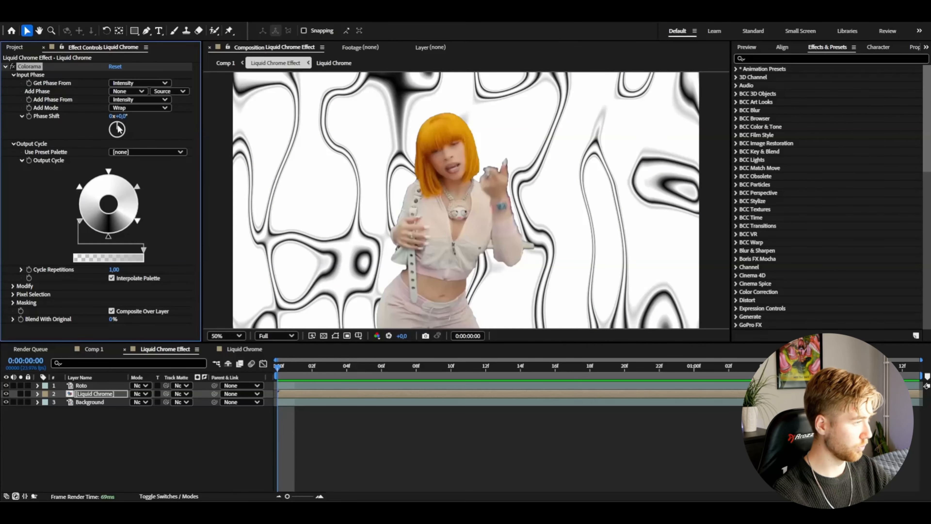
pyautogui.moveTo(118, 128); pyautogui.dragTo(268, 188)
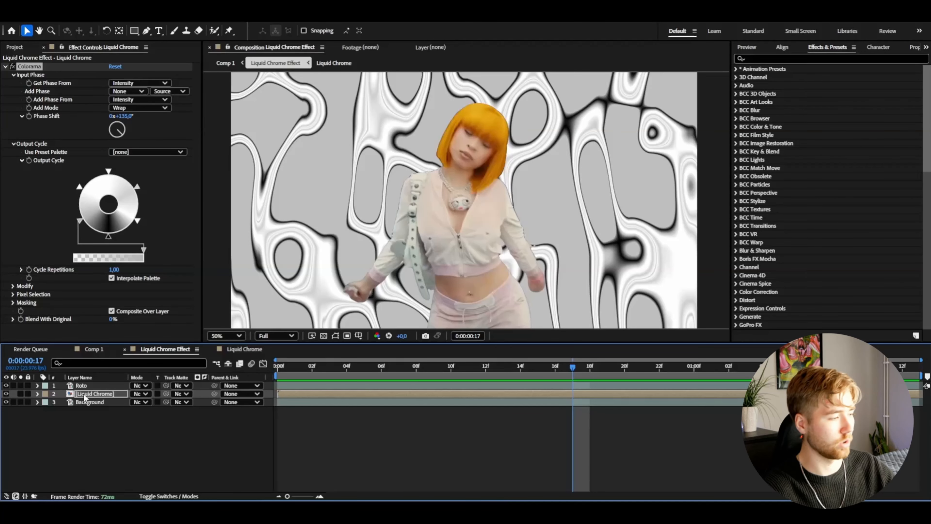
# Apply CC Glass to the Liquid Chrome layer and set its surface Softness to 29.9.
pyautogui.click(88, 393)
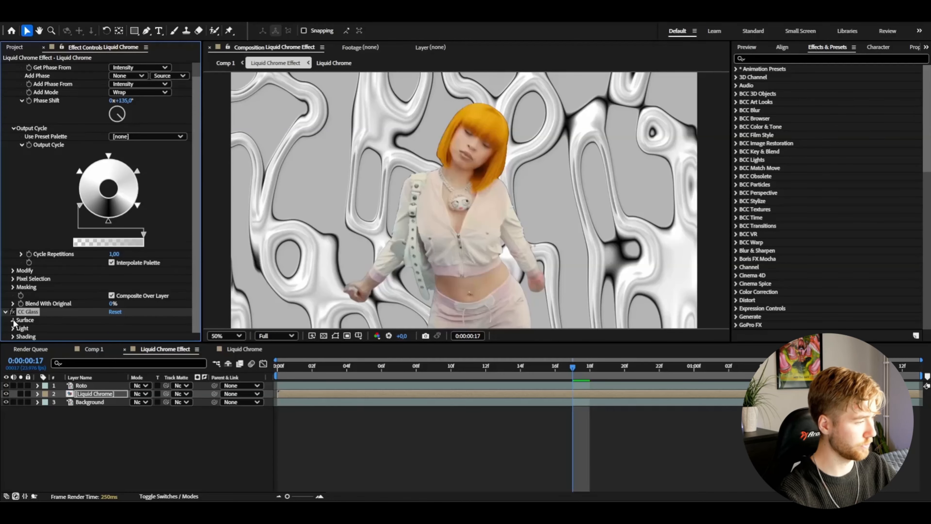
pyautogui.scroll(-3, 120, 305)
pyautogui.moveTo(120, 305); pyautogui.dragTo(175, 313)
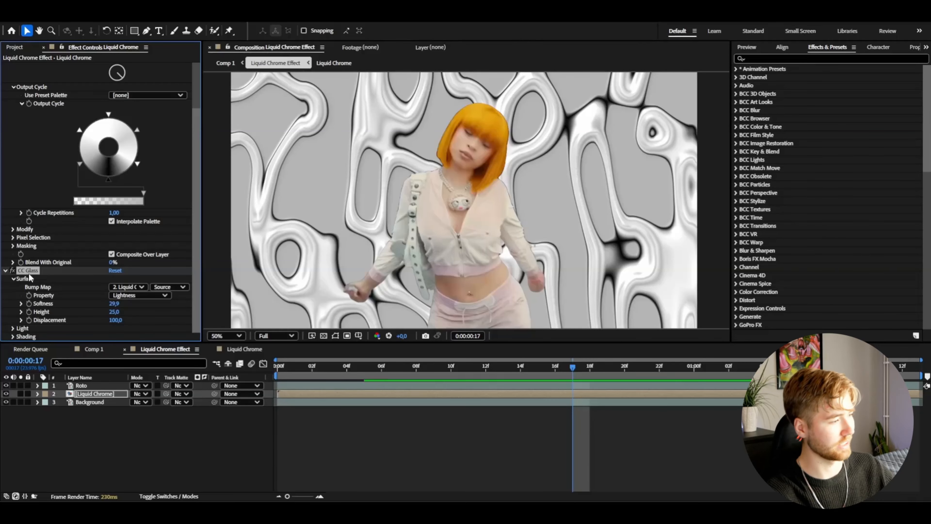
# Add the CC Plastic effect to the Liquid Chrome layer.
pyautogui.hotkey('ctrl', 'space')
pyautogui.write('cc plas')
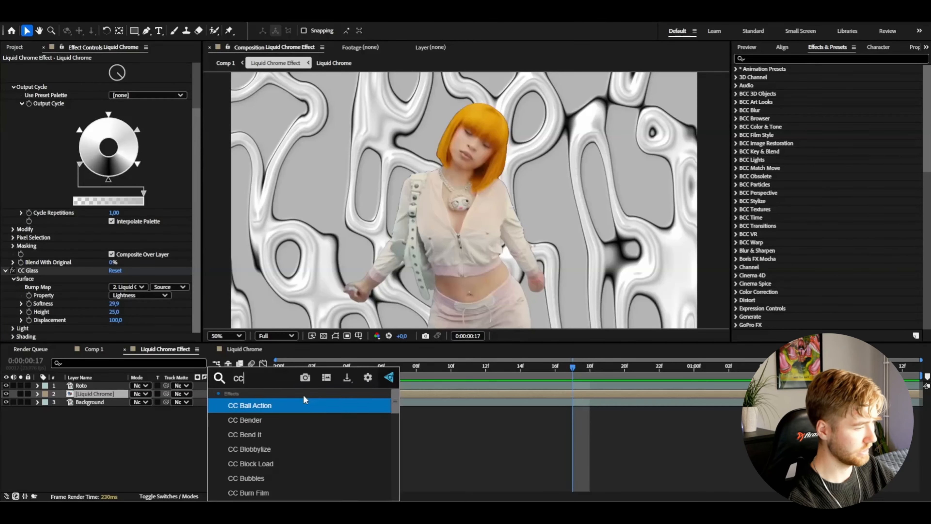
pyautogui.press('Return')
# Set CC Plastic's Surface Bump Property to Lightness and its Softness to 5.1.
pyautogui.click(13, 320)
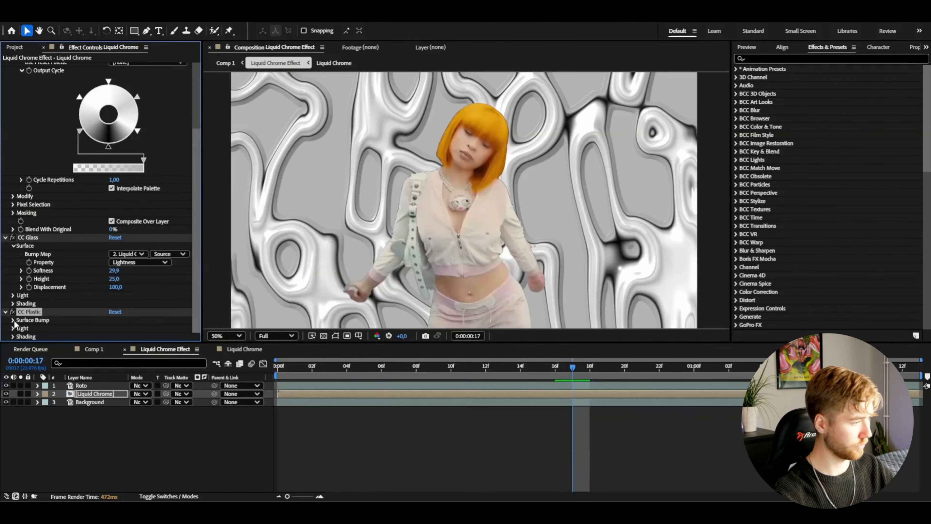
pyautogui.scroll(-2, 74, 293)
pyautogui.click(116, 304)
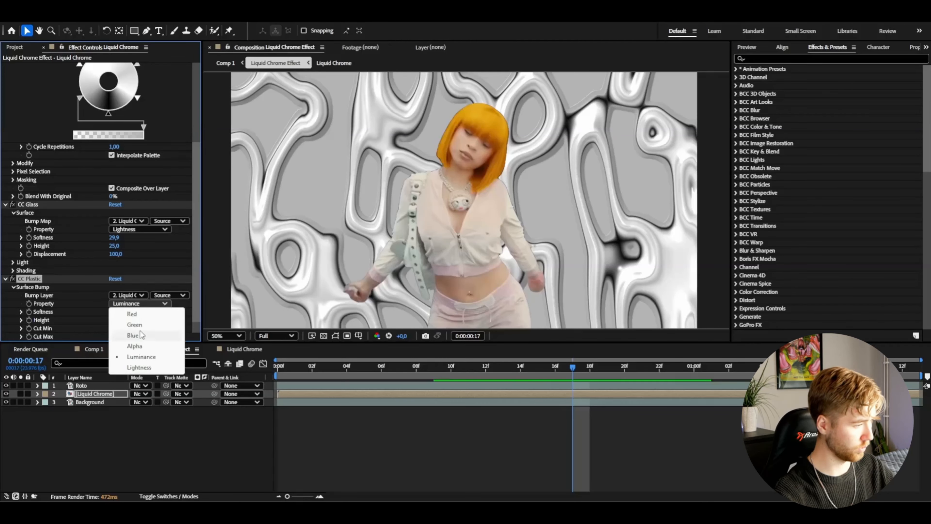
pyautogui.click(138, 367)
pyautogui.moveTo(92, 313); pyautogui.dragTo(48, 320)
pyautogui.scroll(-1, 49, 320)
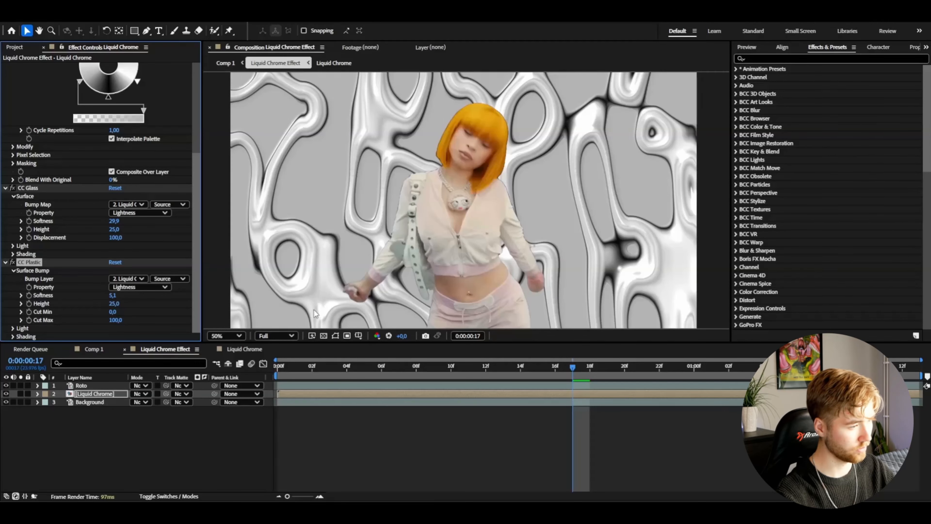
# Apply CC Blobbylize to the Liquid Chrome layer and expand its Blobbiness settings.
pyautogui.click(264, 296)
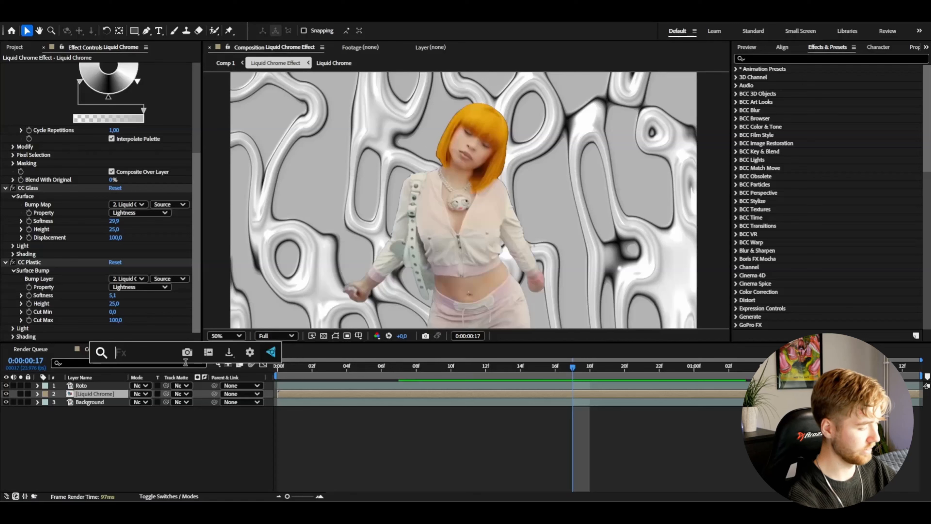
pyautogui.hotkey('ctrl', 'space')
pyautogui.write('cc b')
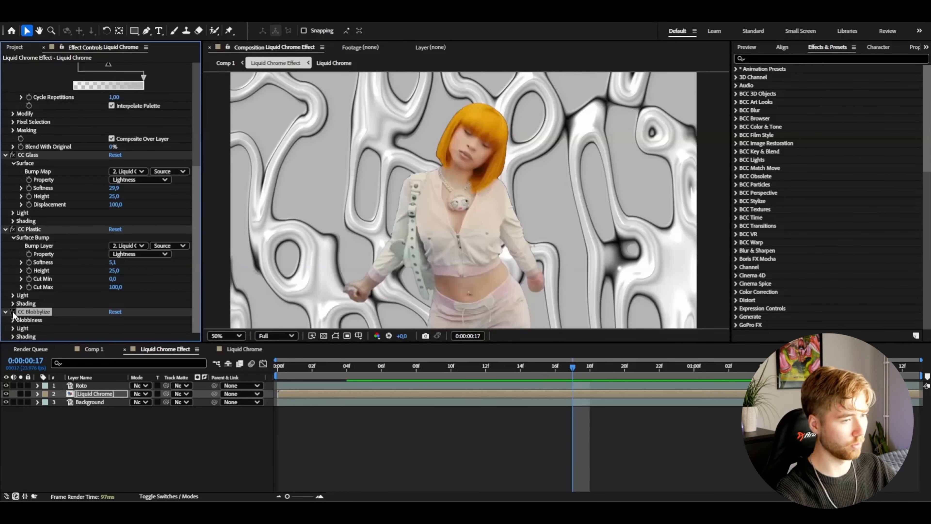
pyautogui.click(13, 312)
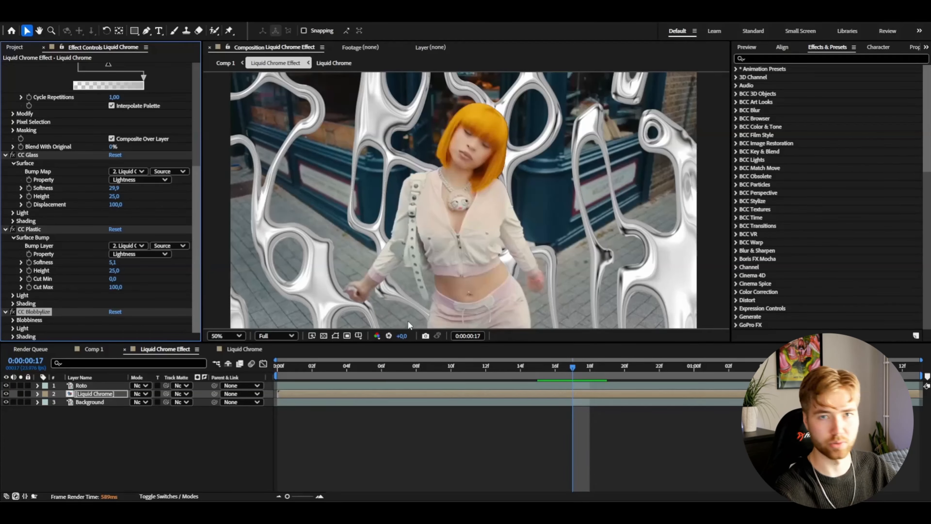
pyautogui.click(13, 320)
pyautogui.scroll(-1, 14, 326)
pyautogui.scroll(-1, 27, 325)
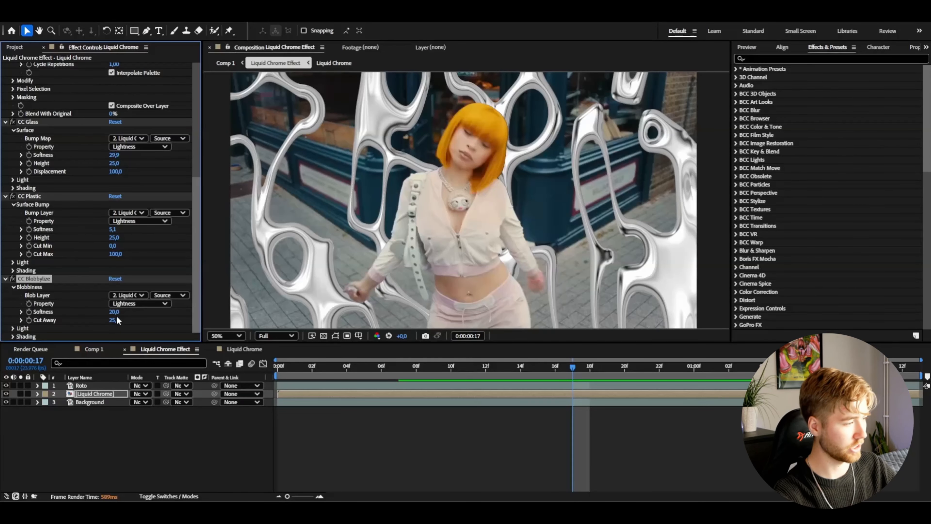
pyautogui.click(13, 286)
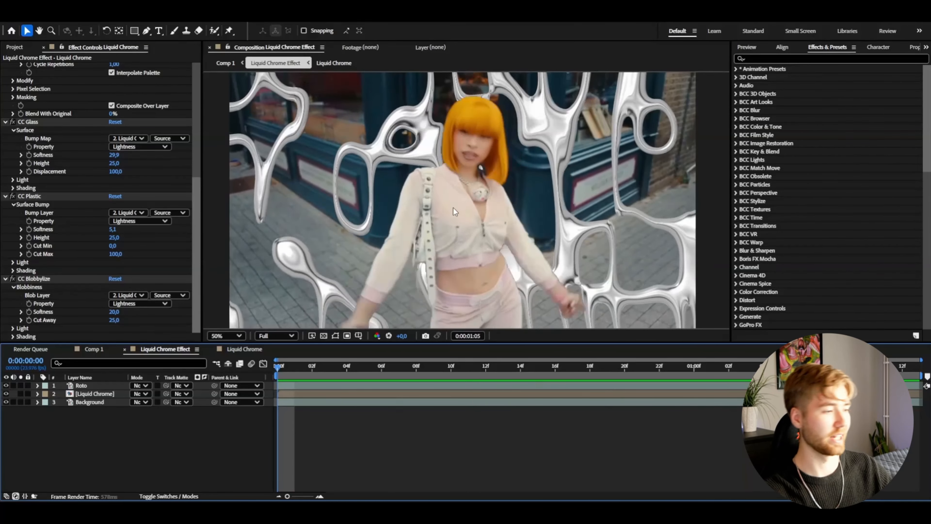
# Scrub through and play back the composition to review the liquid chrome animation and its effect settings.
pyautogui.click(353, 366)
pyautogui.moveTo(353, 366); pyautogui.dragTo(563, 350)
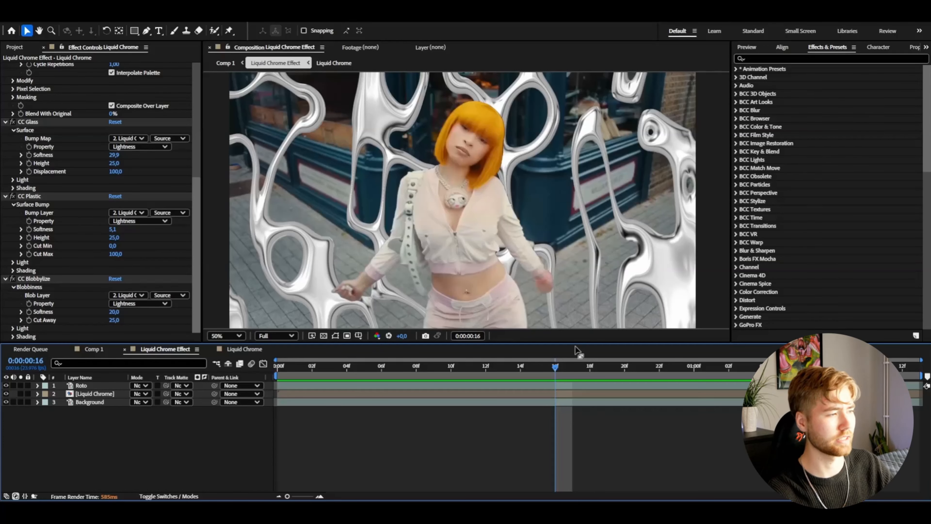
pyautogui.scroll(5, 106, 146)
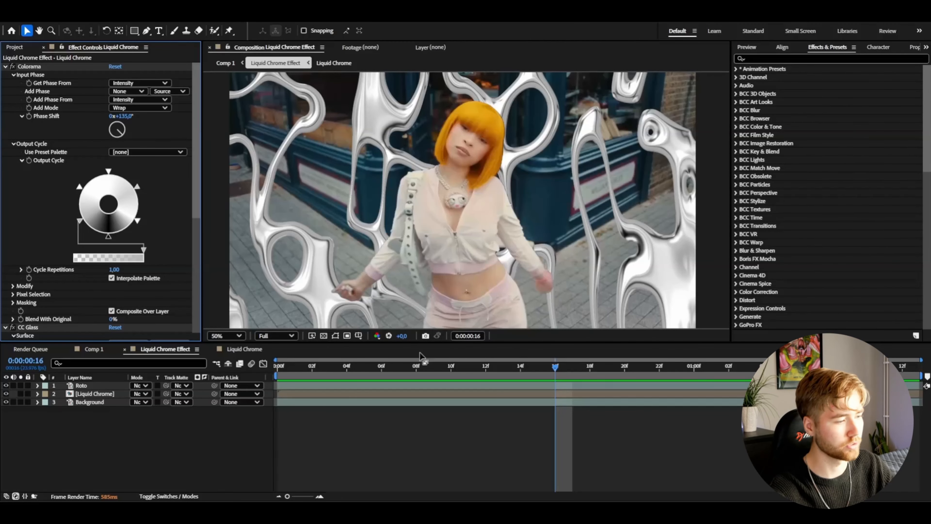
pyautogui.press('space')
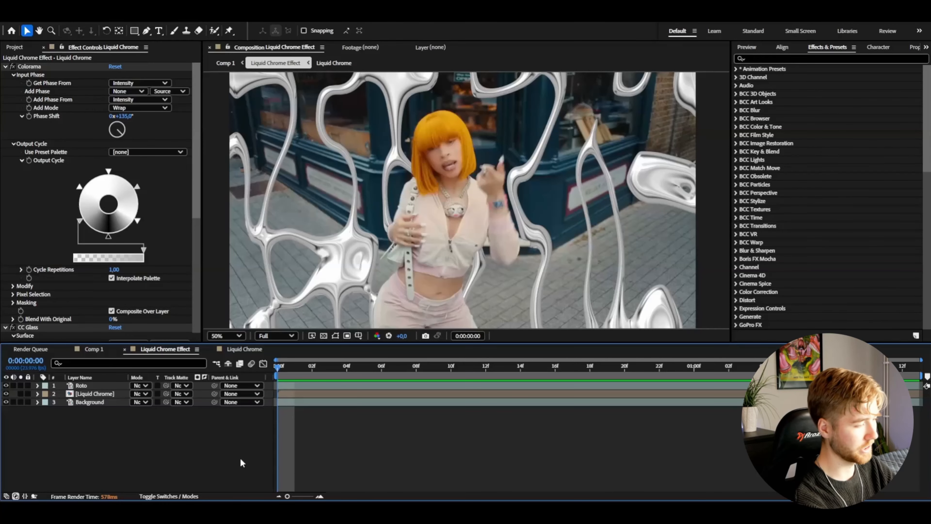
# Add an adjustment layer above all layers and apply the Y2K Low Res Glint user preset to it.
pyautogui.hotkey('ctrl', 'alt', 'y')
pyautogui.click(736, 69)
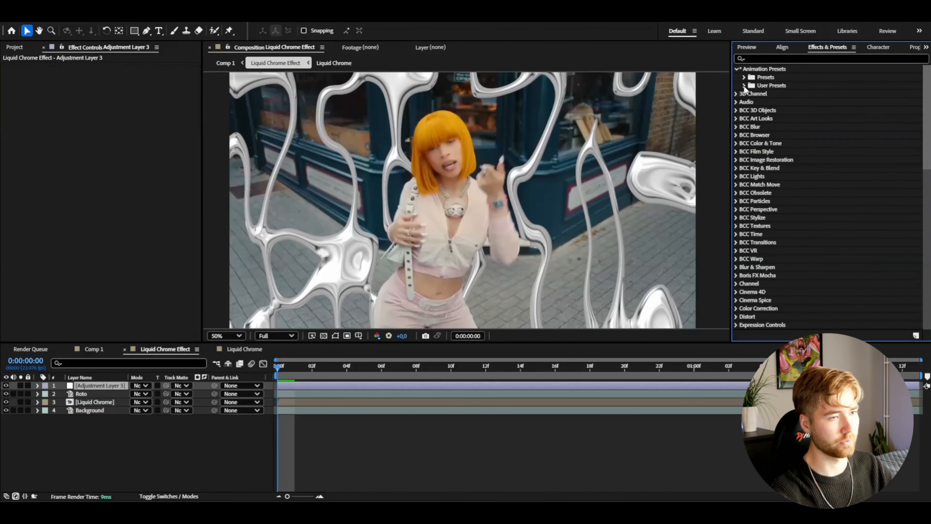
pyautogui.click(744, 85)
pyautogui.scroll(-5, 808, 247)
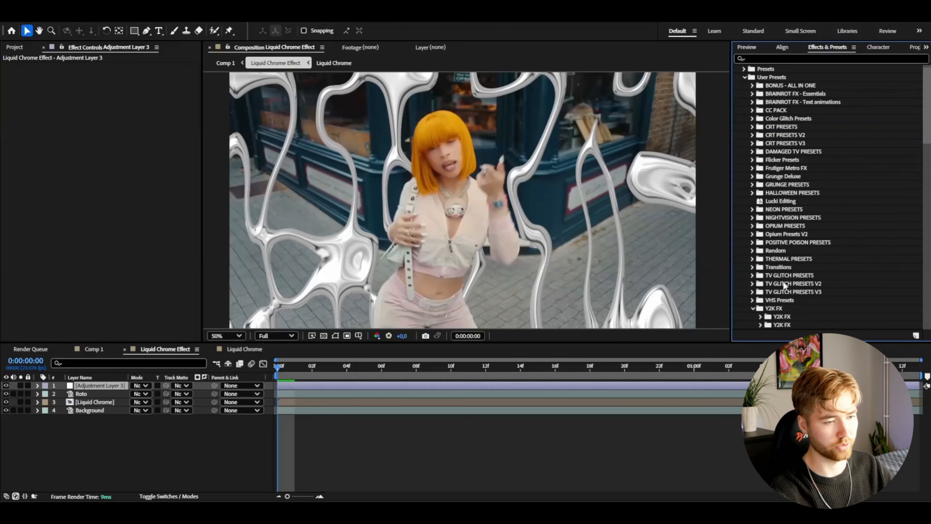
pyautogui.click(760, 215)
pyautogui.scroll(-4, 821, 231)
pyautogui.doubleClick(821, 231)
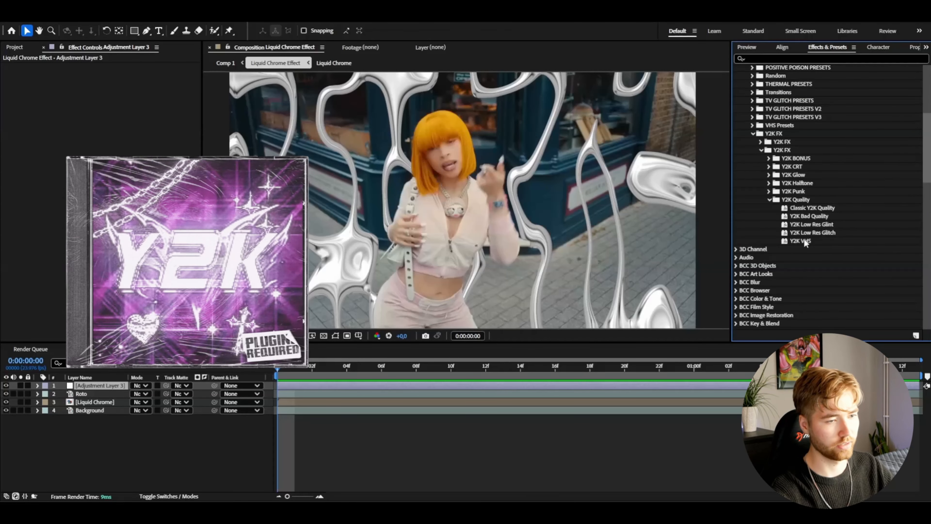
pyautogui.click(820, 235)
pyautogui.moveTo(820, 234); pyautogui.dragTo(99, 384)
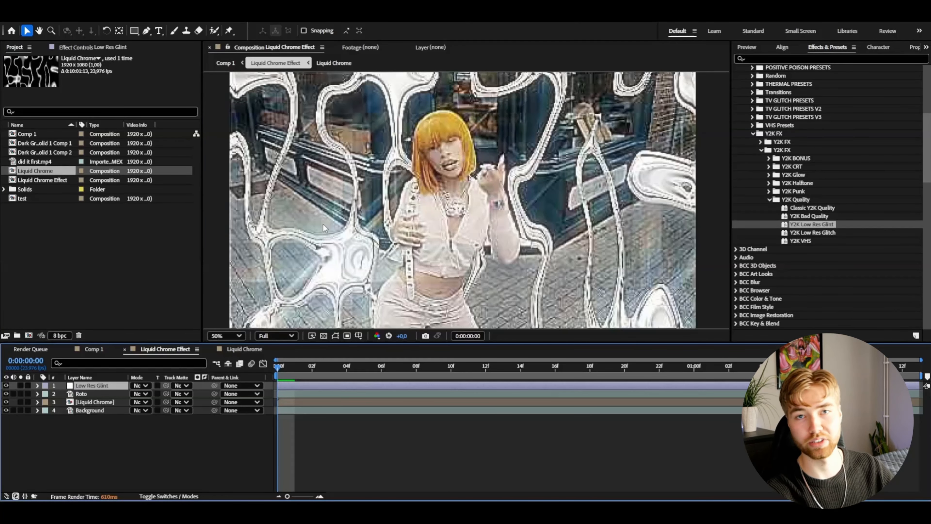
# Hide the Low Res Glint layer and apply the Y2K Black And White RGB halftone preset on a new adjustment layer.
pyautogui.click(6, 385)
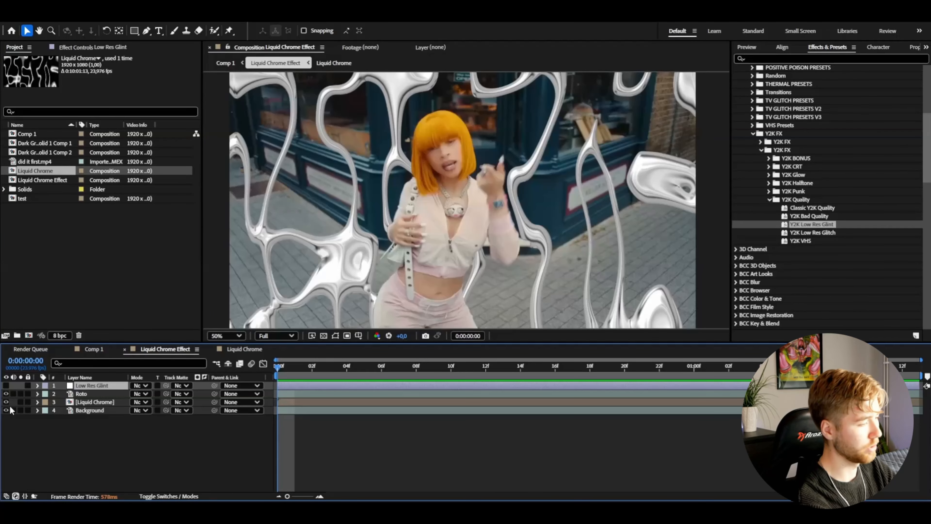
pyautogui.hotkey('ctrl', 'alt', 'y')
pyautogui.click(768, 183)
pyautogui.moveTo(791, 210); pyautogui.dragTo(293, 231)
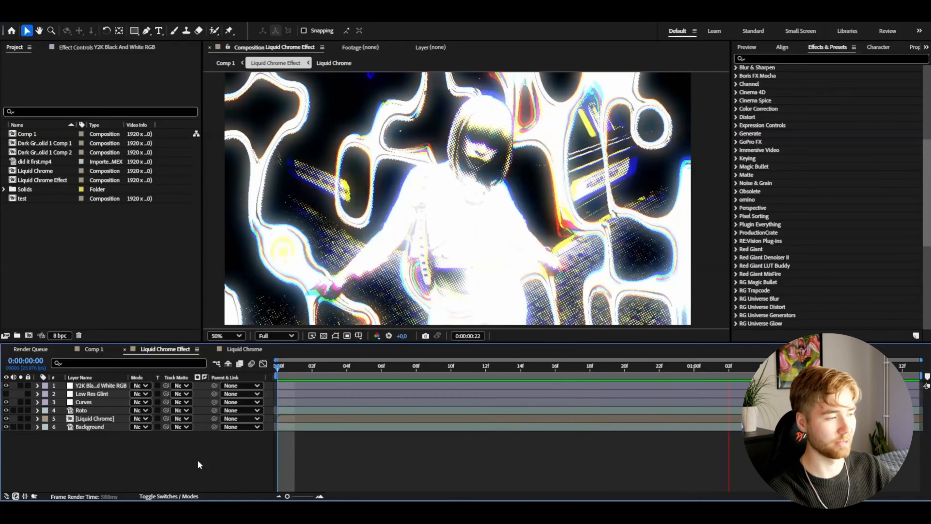
# Toggle the Curves effect off and back on at frame 5 to compare its influence on the halftone look.
pyautogui.moveTo(307, 367); pyautogui.dragTo(364, 367)
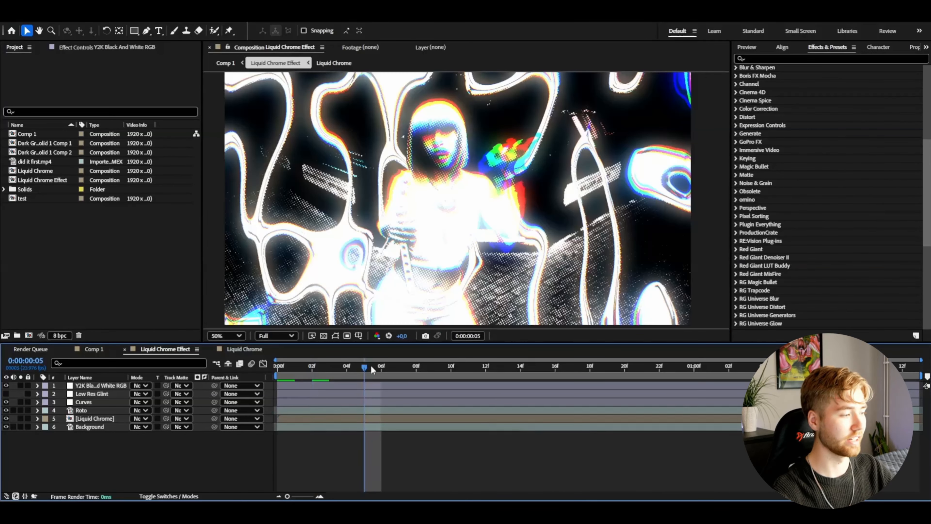
pyautogui.click(93, 403)
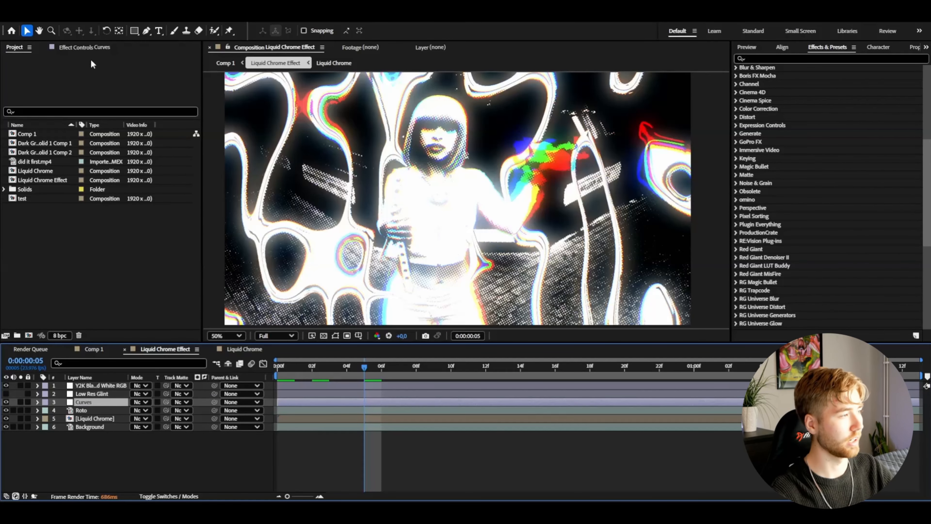
pyautogui.click(87, 45)
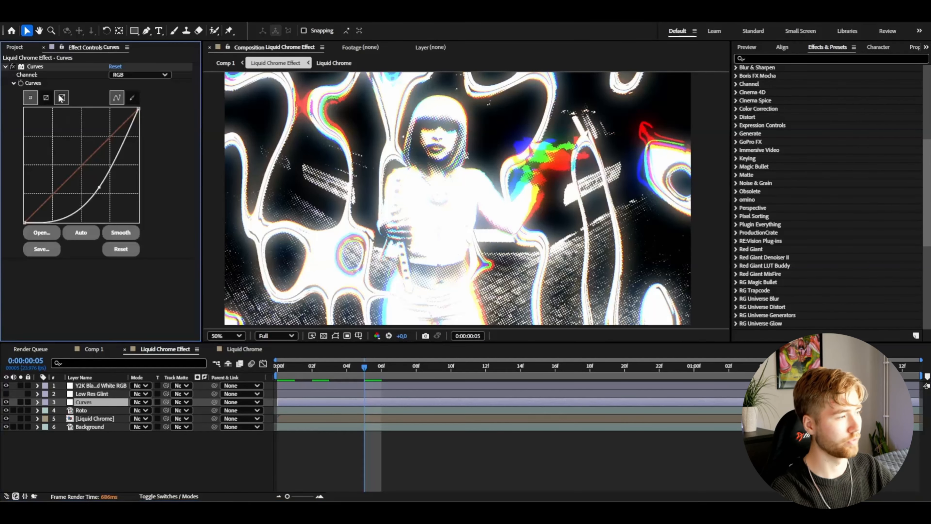
pyautogui.click(13, 67)
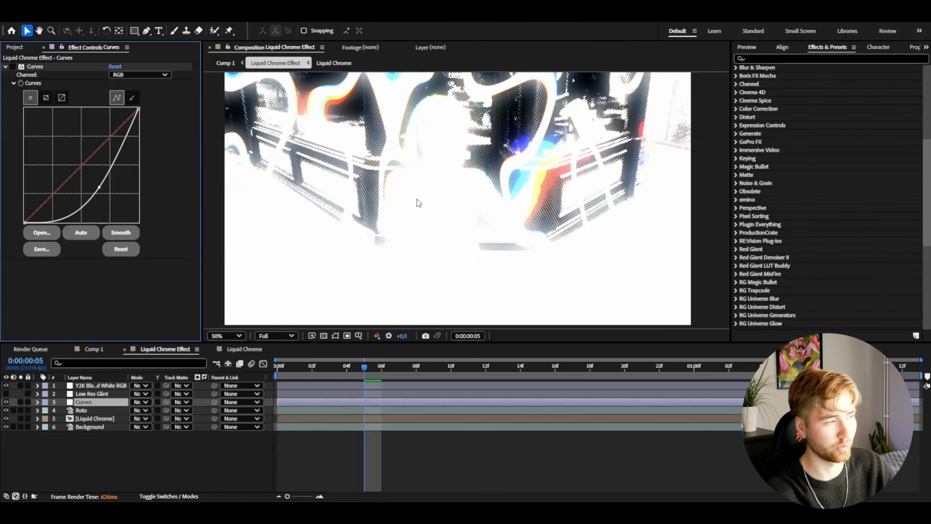
pyautogui.click(12, 66)
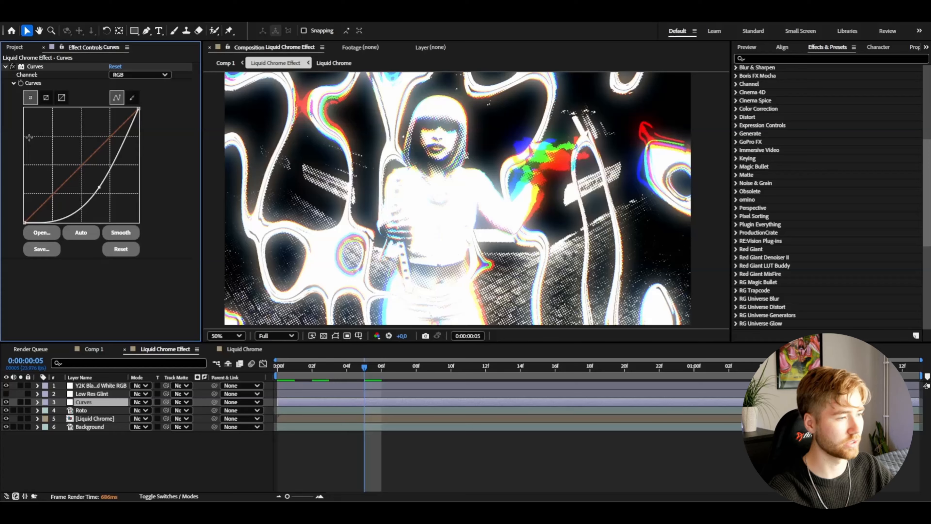
# Play back the composition from frame 8 to review the black and white RGB halftone look.
pyautogui.click(416, 366)
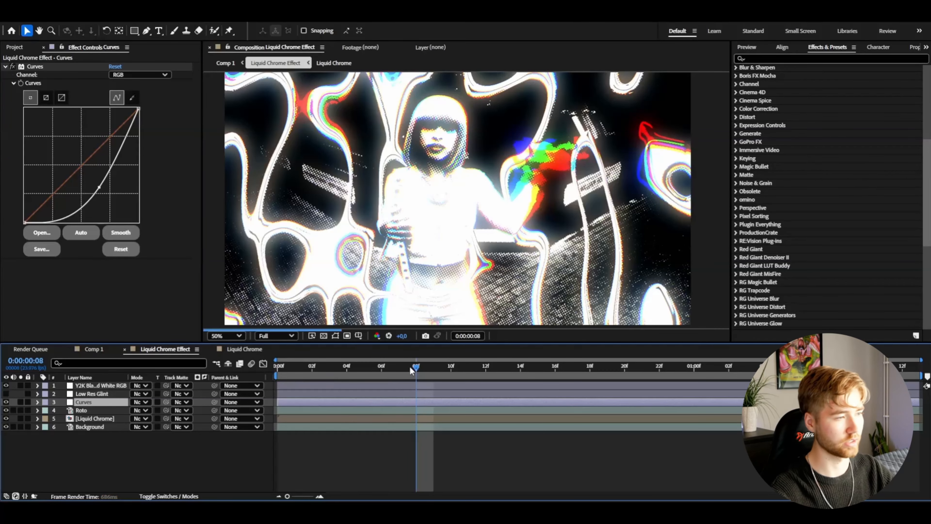
pyautogui.press('space')
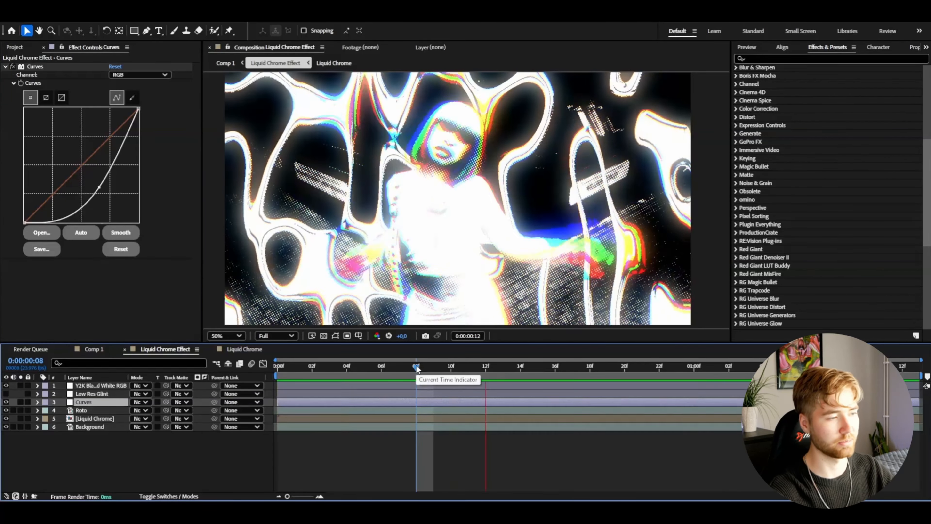
pyautogui.press('space')
pyautogui.press('Home')
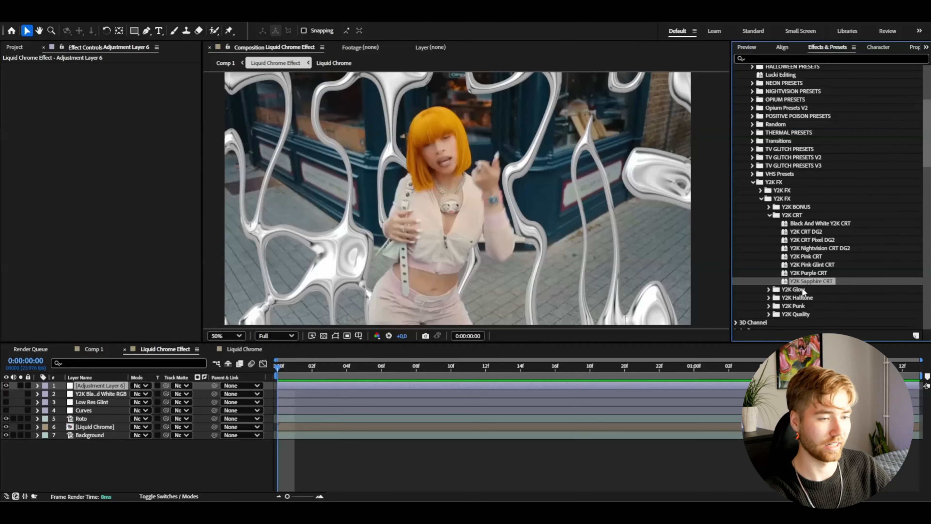
# Apply the Y2K Sapphire CRT preset to the new top adjustment layer and make the Curves layer visible again.
pyautogui.moveTo(816, 287); pyautogui.dragTo(103, 383)
pyautogui.click(53, 411)
pyautogui.click(6, 410)
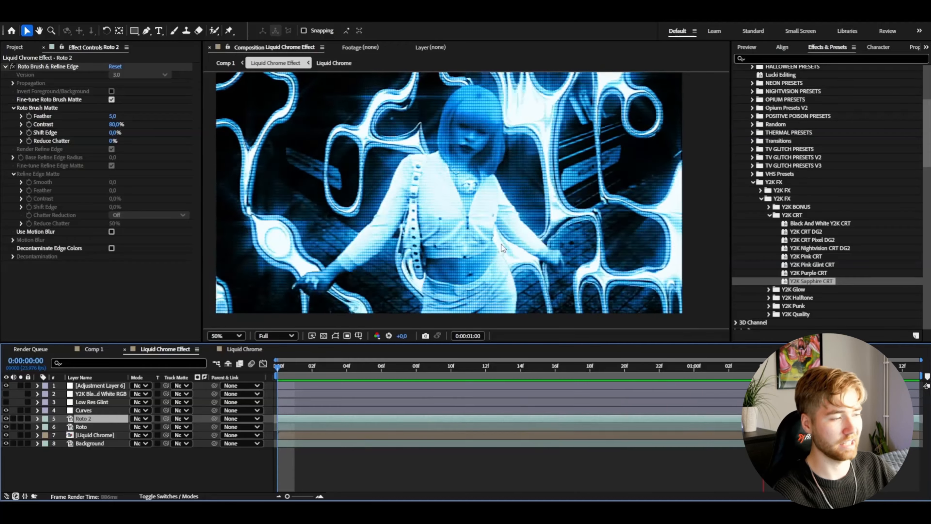
# Replace the existing Roto copy with a fresh duplicate of the Roto layer and set its blending mode to Screen.
pyautogui.press('Delete')
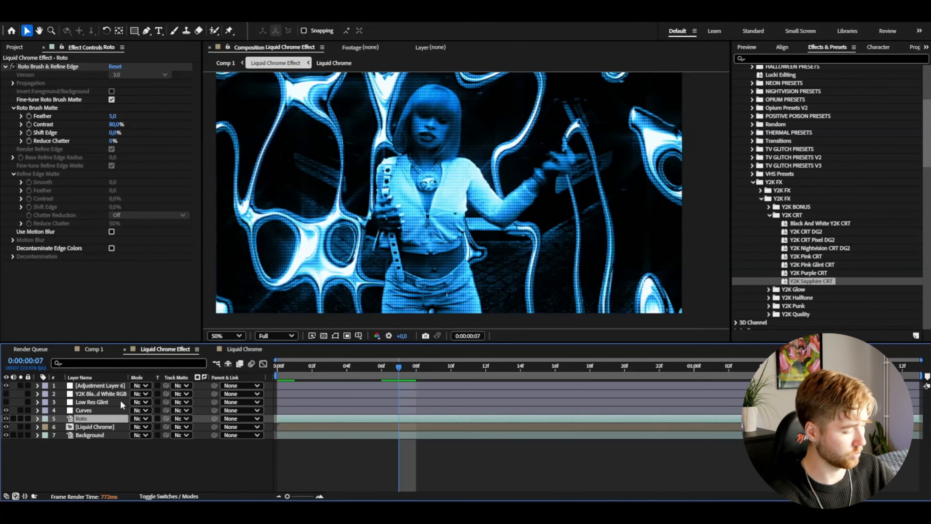
pyautogui.hotkey('ctrl', 'd')
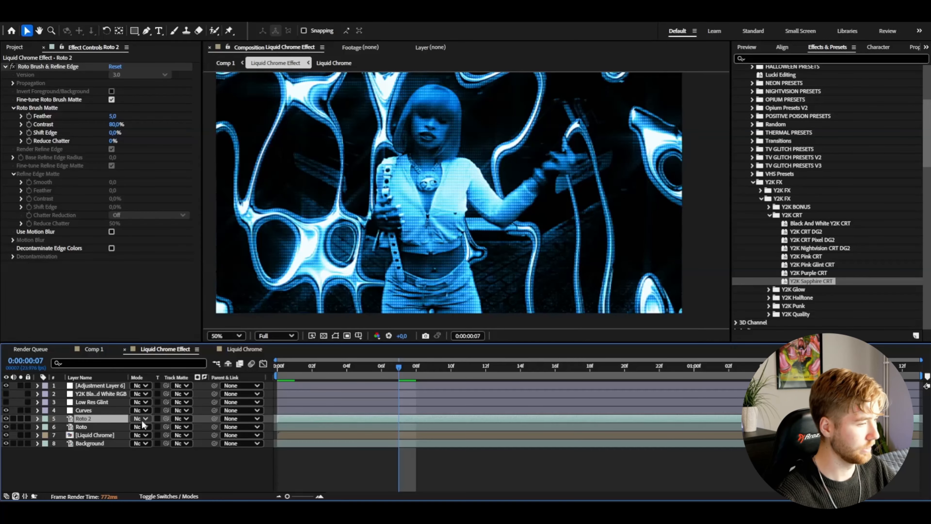
pyautogui.click(141, 417)
pyautogui.click(180, 194)
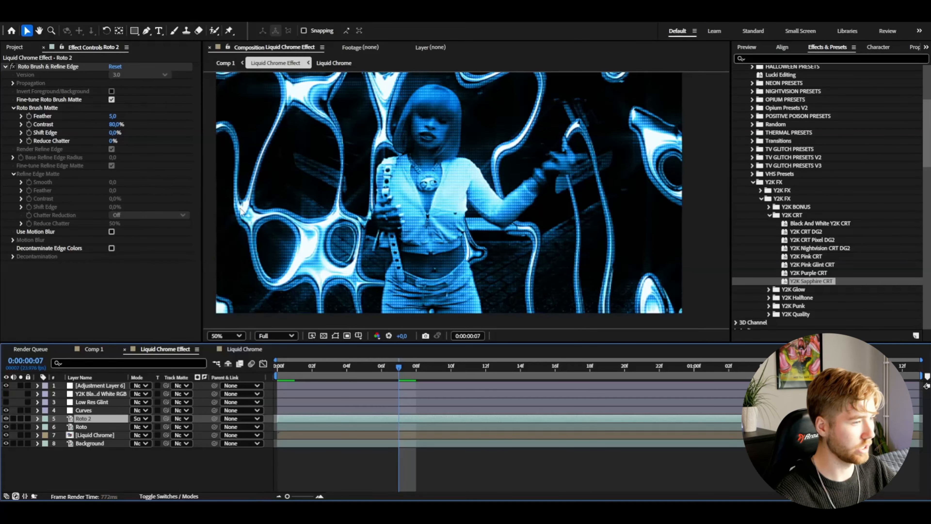
# Expand the Transform properties of the duplicated Roto layer.
pyautogui.click(36, 418)
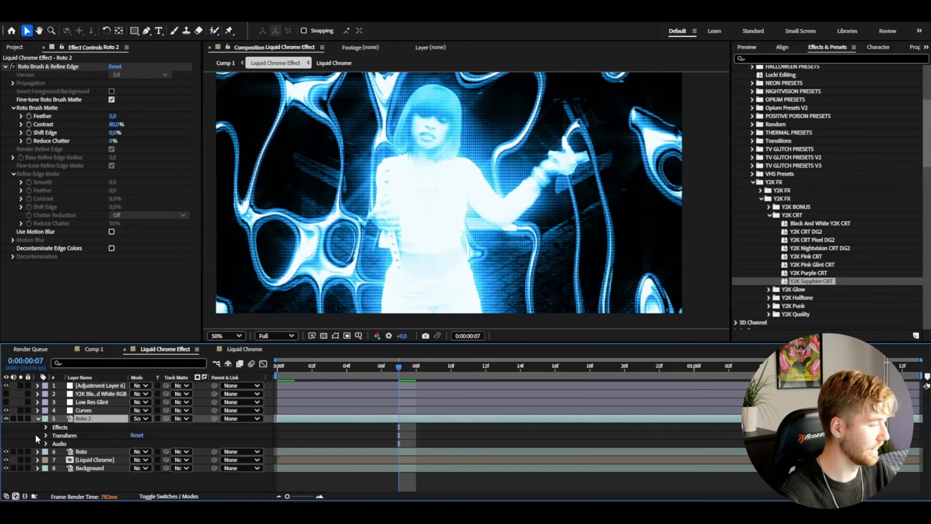
pyautogui.click(45, 435)
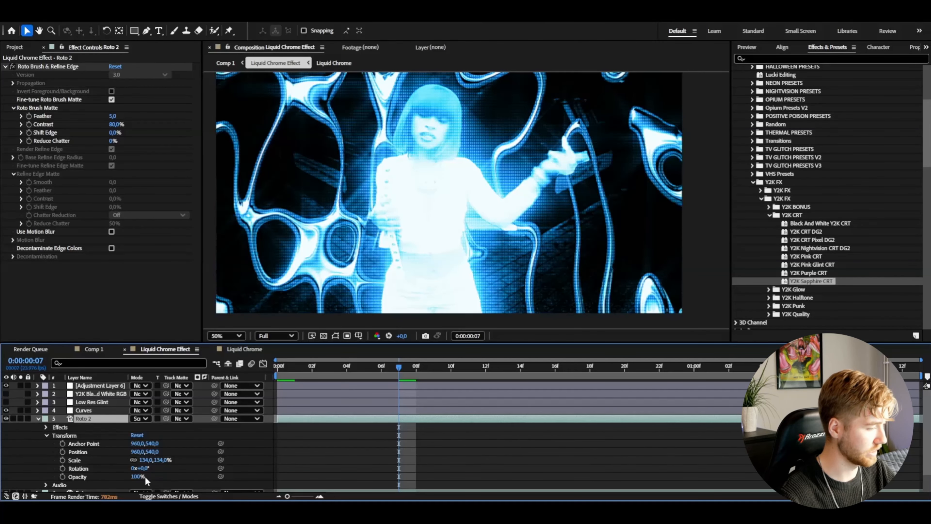